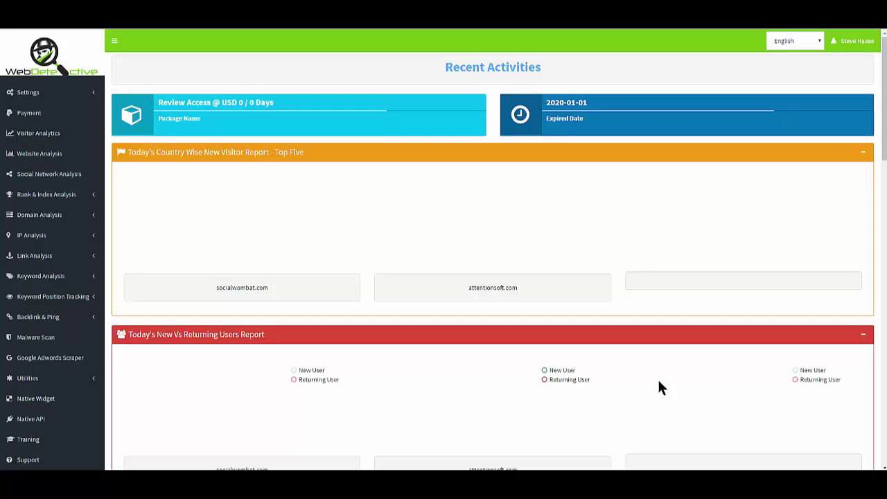
Step: Add the website nobullmarketer.com to Visitor Analytics and copy its generated tracking script
click(39, 135)
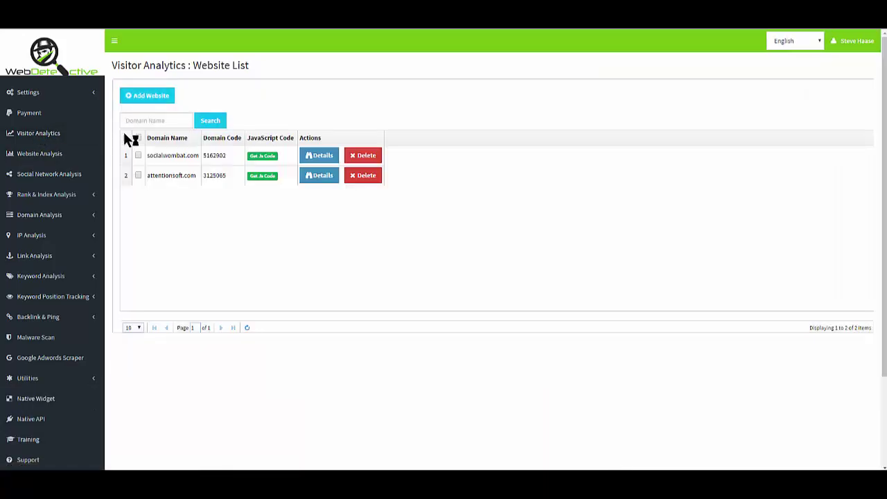
click(151, 101)
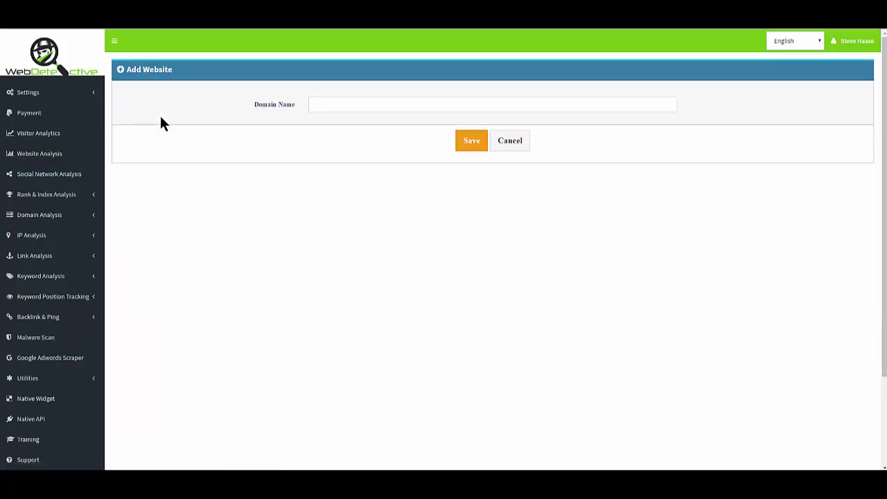
click(325, 104)
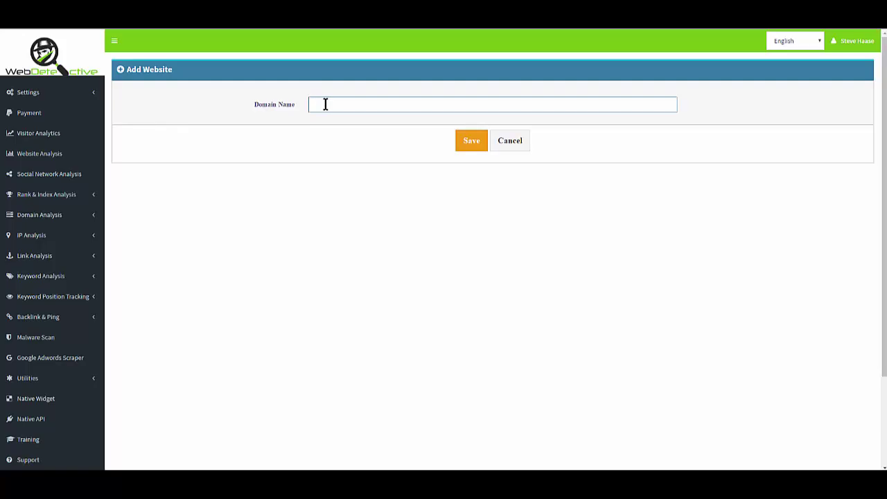
text(nobullmarketer.com)
click(468, 142)
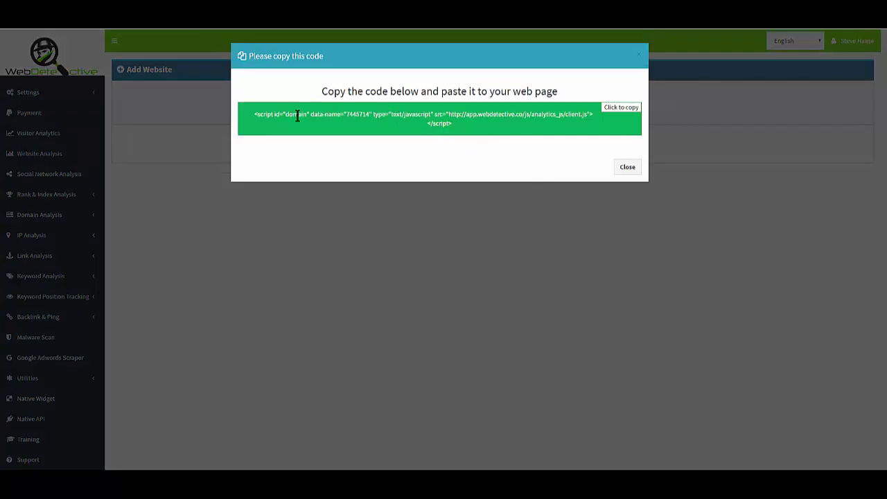
drag(247, 111, 457, 126)
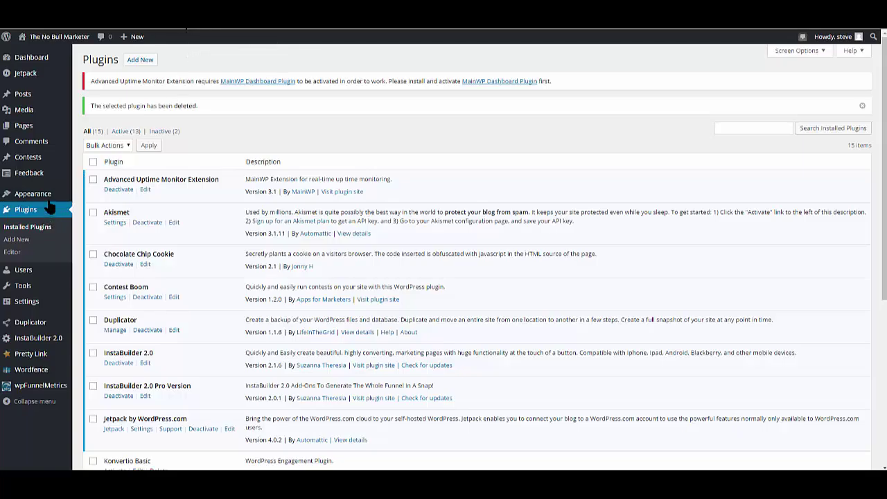
Step: Switch to the WordPress admin, find the Embed Code plugin in the plugin directory, then install and activate it
mouse_move(48, 196)
click(140, 59)
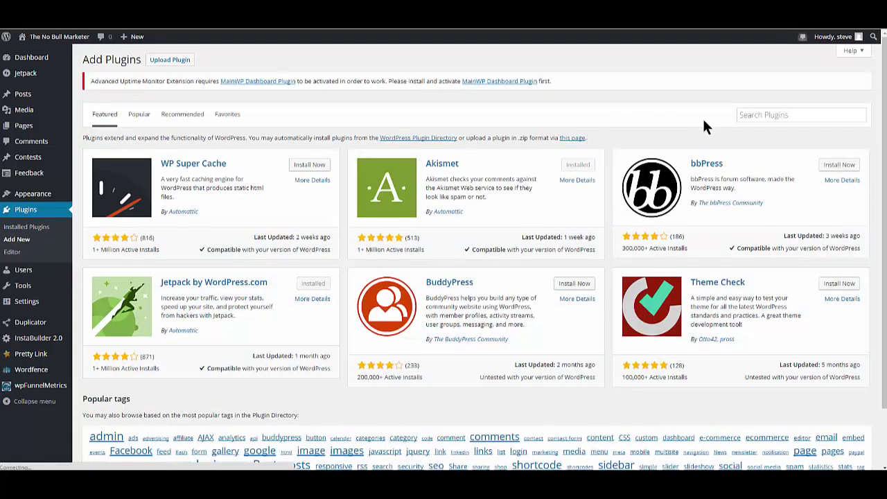
click(754, 114)
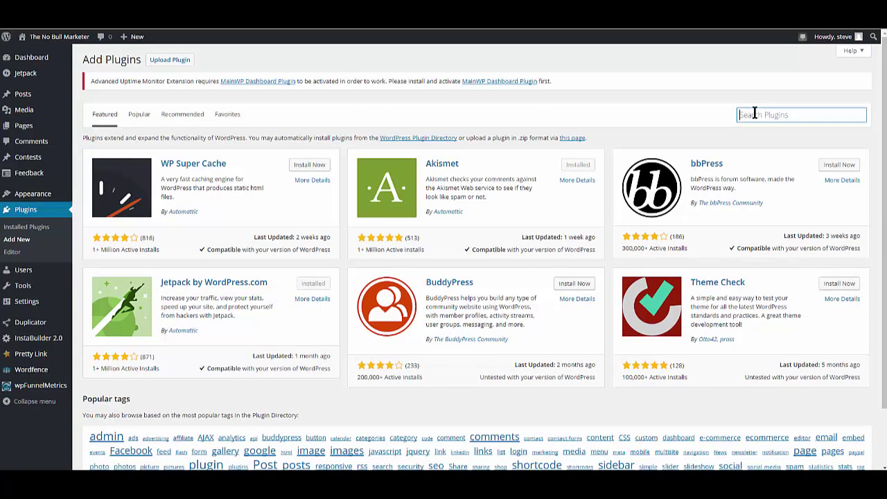
text(ed Code)
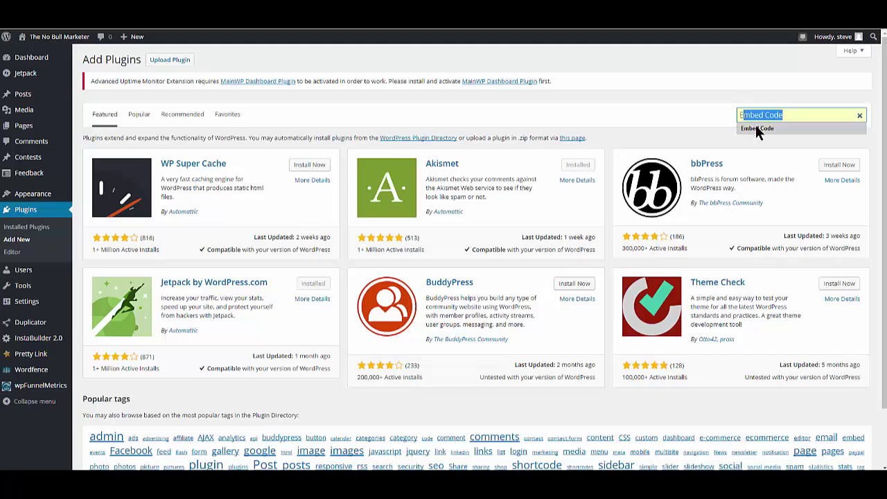
click(756, 129)
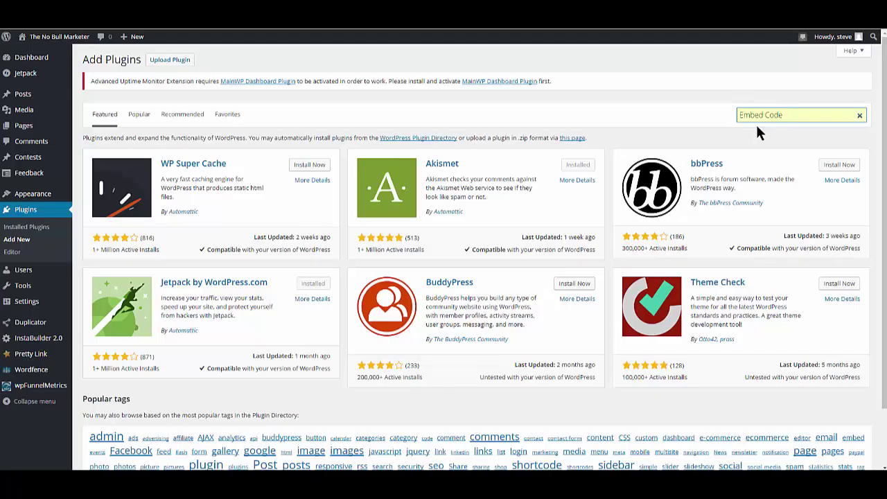
key(Return)
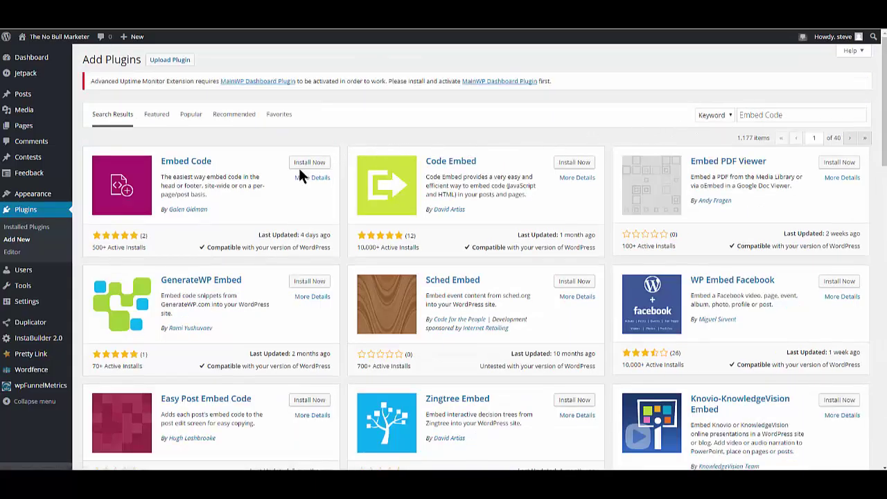
click(307, 168)
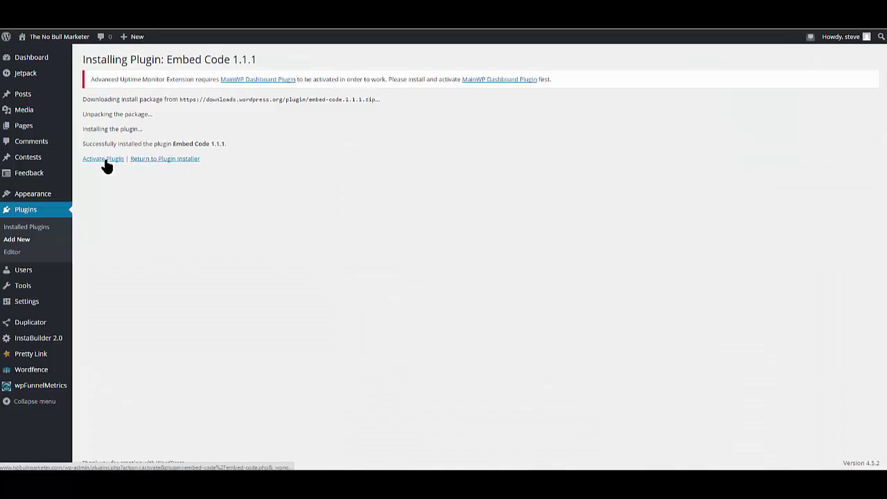
click(103, 159)
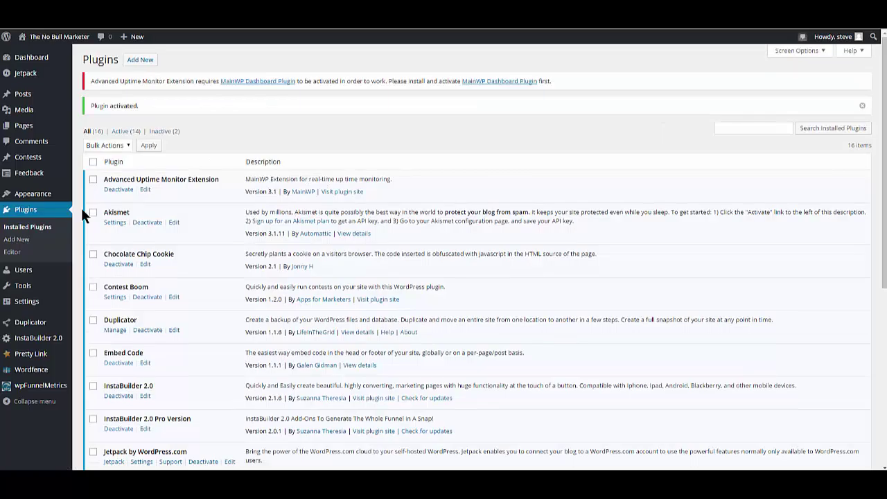
Step: Replace the site-wide head code in the Embed Code settings with the copied Web Detective tracking script and save the changes
mouse_move(35, 305)
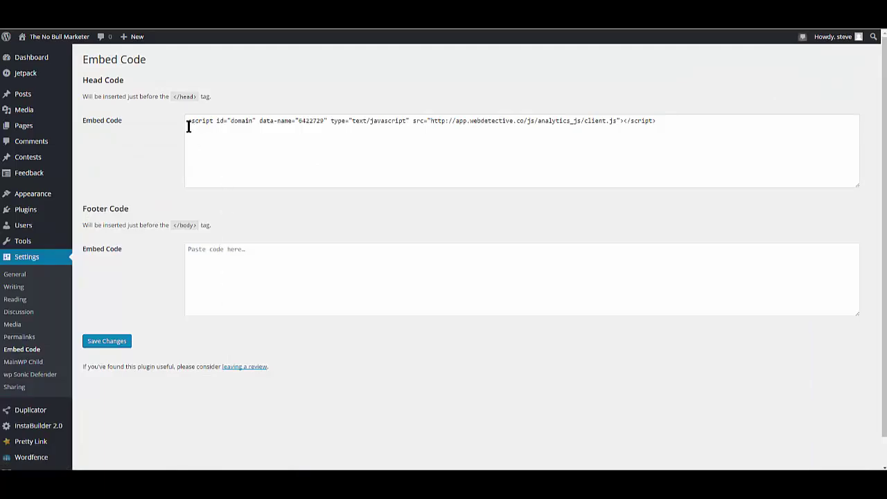
drag(187, 127, 677, 119)
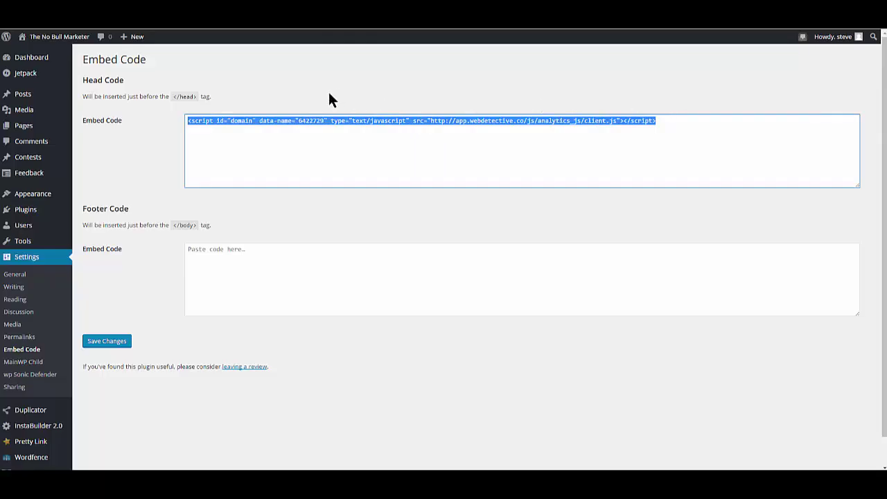
text(<script id="domain" data-name="7445714" type="text/javascript" src="http://app.webdetective.co/js/analytics_js/client.js"></script>)
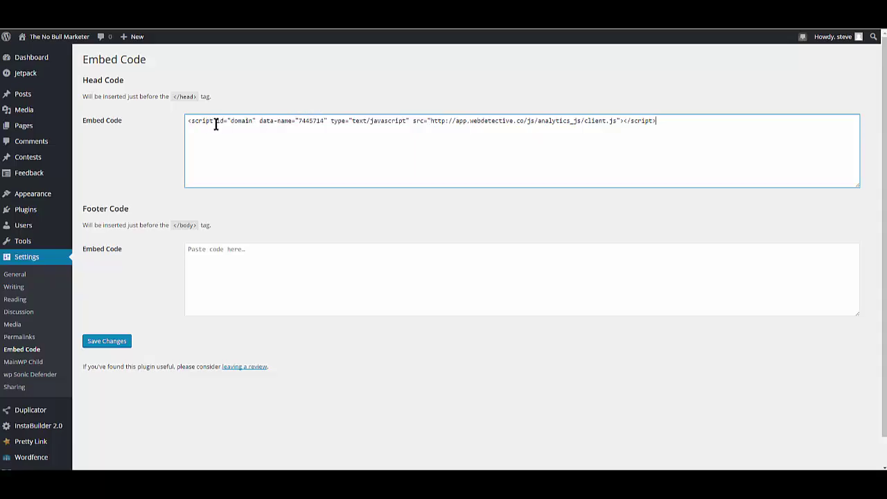
click(100, 340)
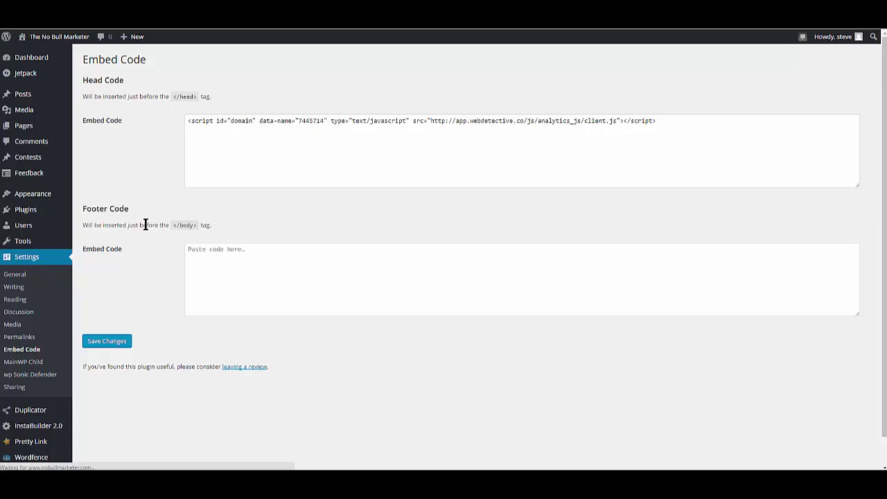
Step: Open the page "Welcome to the No Bull Marketer" for editing and go to its page-specific Head Code field
mouse_move(40, 128)
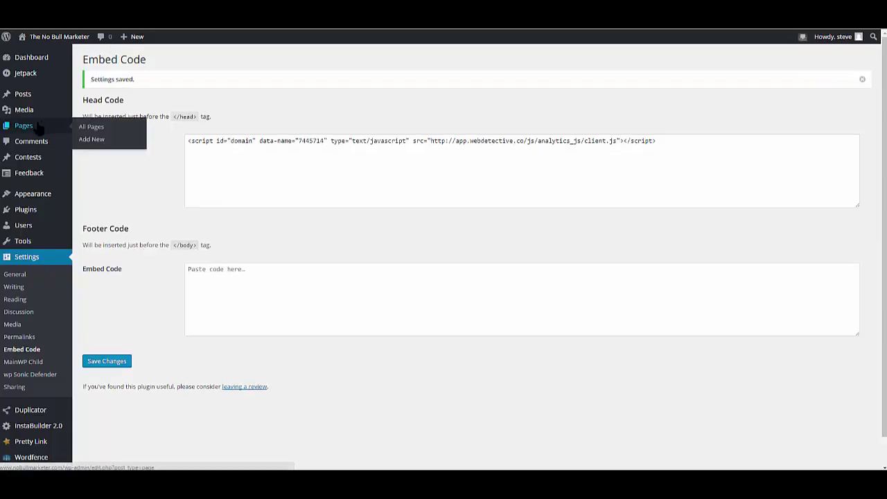
click(91, 127)
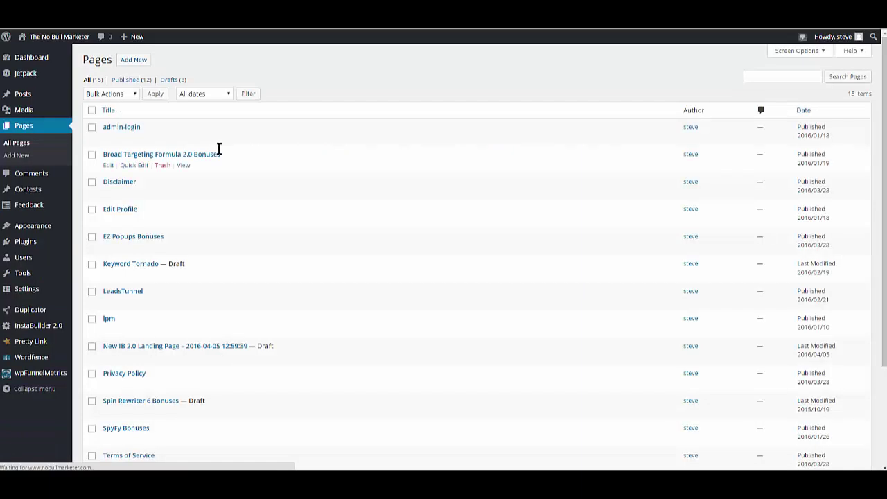
scroll(166, 205, down, 3)
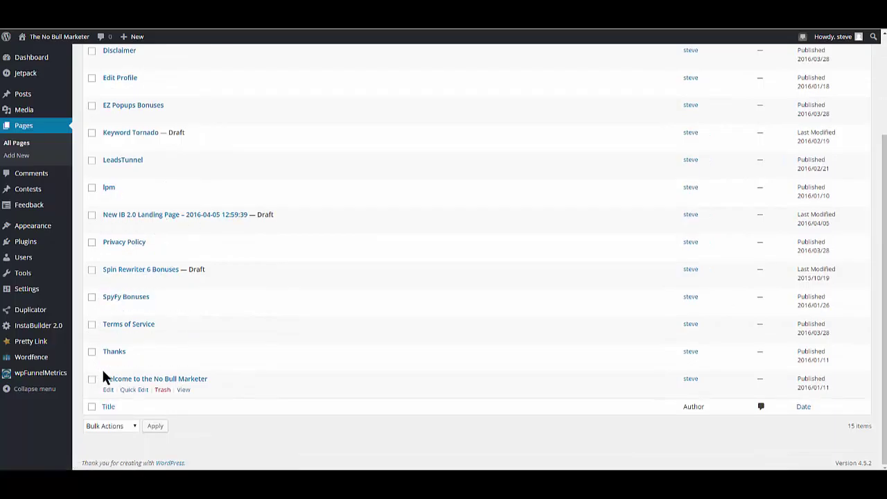
click(109, 390)
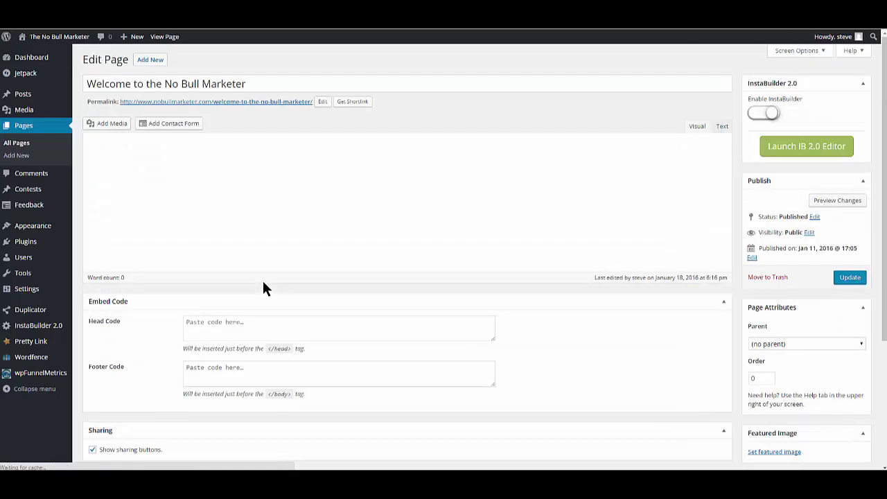
scroll(229, 300, down, 1)
scroll(229, 300, down, 1)
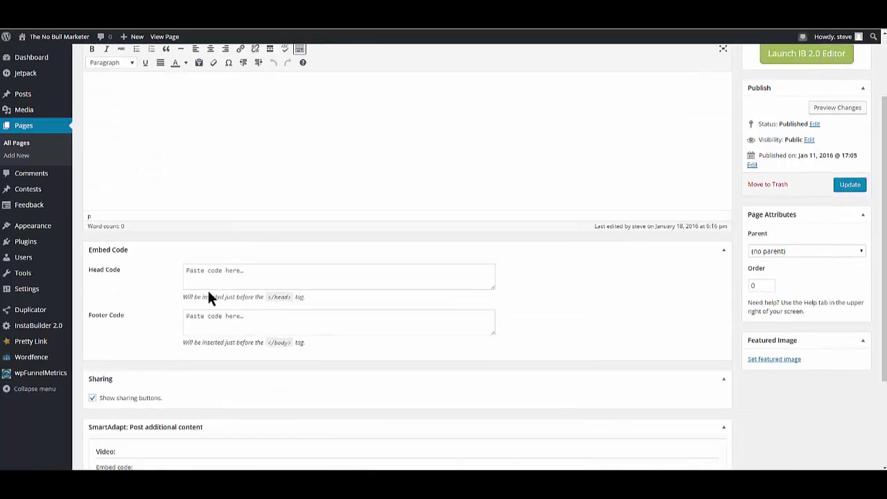
click(204, 277)
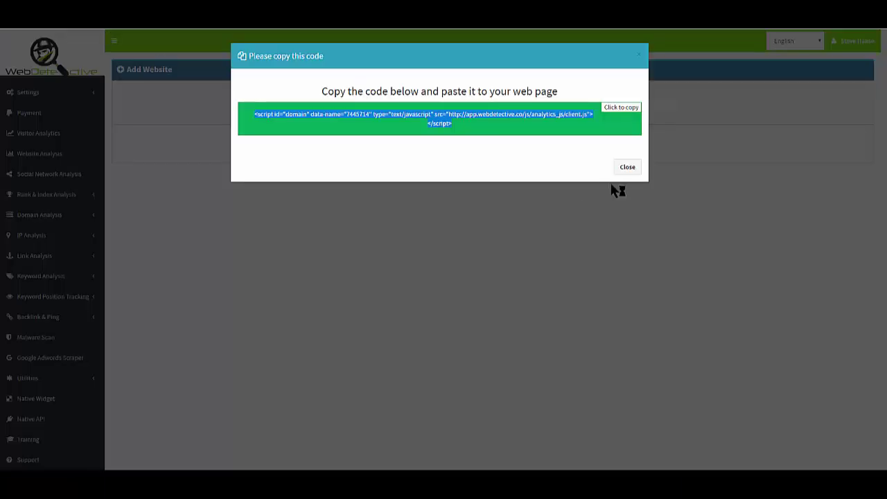
Step: Return to Web Detective's website list, open the attentionsoft.com details and examine the Overview report and its date range selector
click(626, 171)
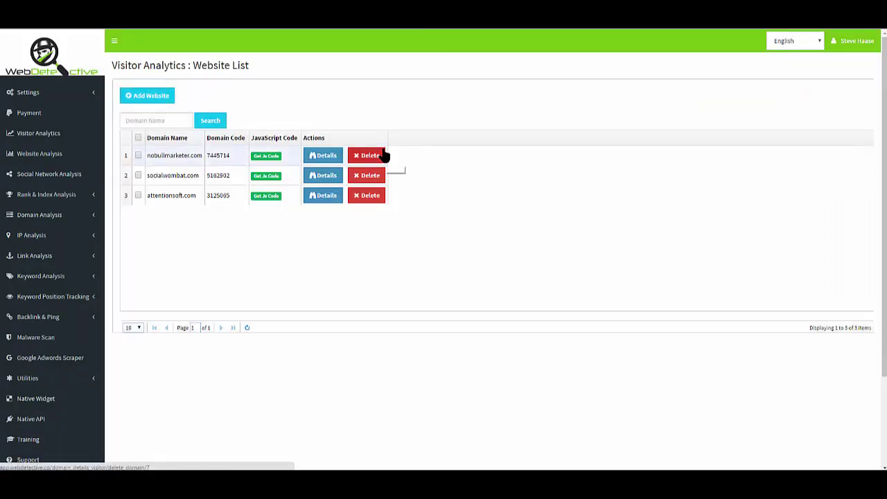
click(327, 198)
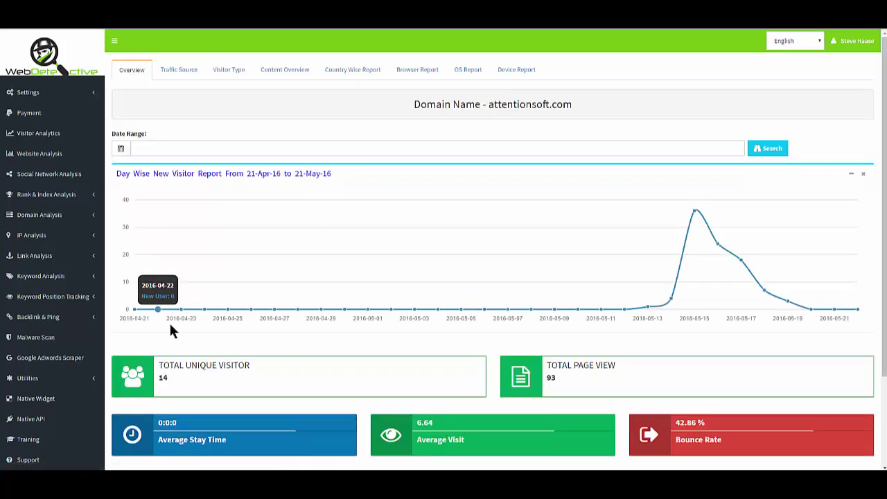
scroll(255, 287, down, 2)
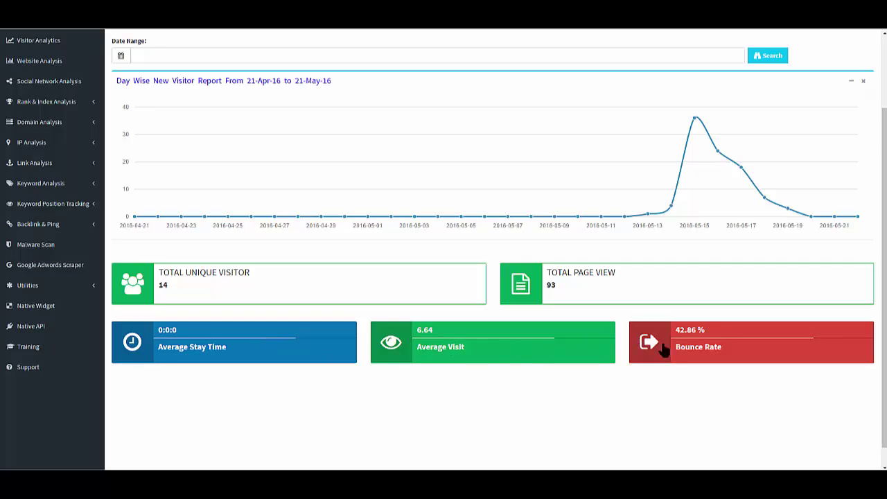
scroll(324, 271, up, 3)
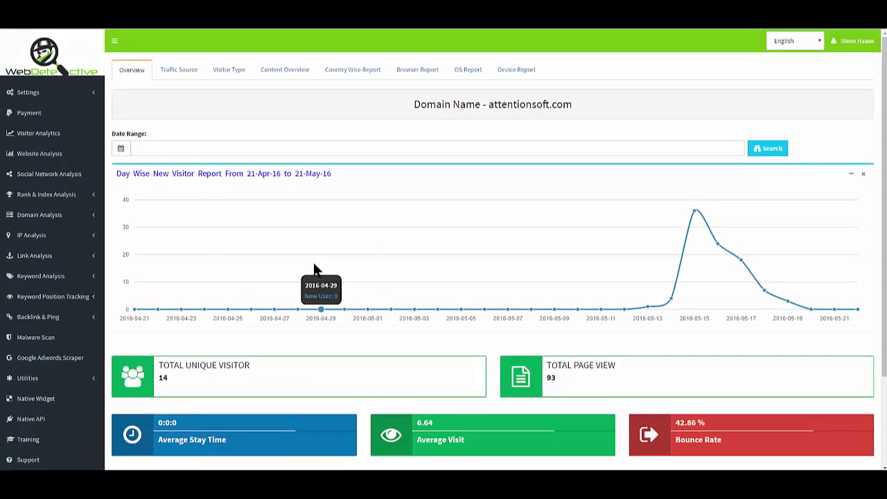
click(284, 146)
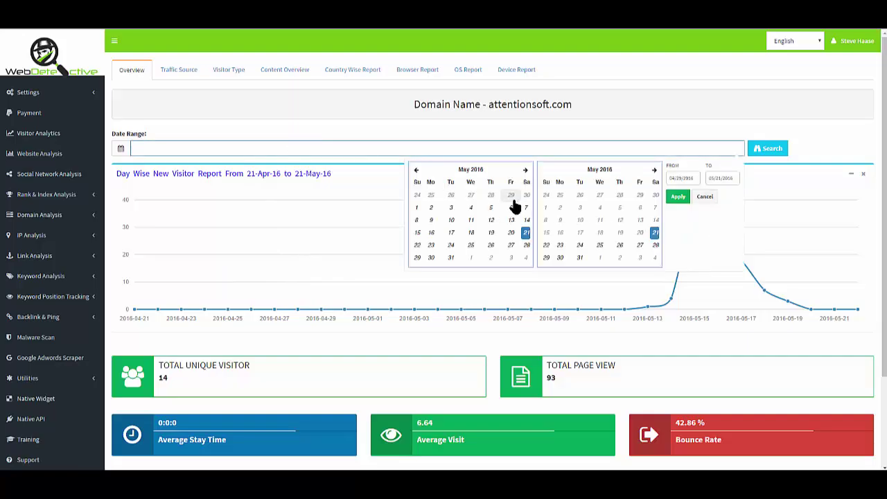
Step: Examine the Traffic Source report for attentionsoft.com, including top referrers, total traffic and the day-wise source chart
click(178, 70)
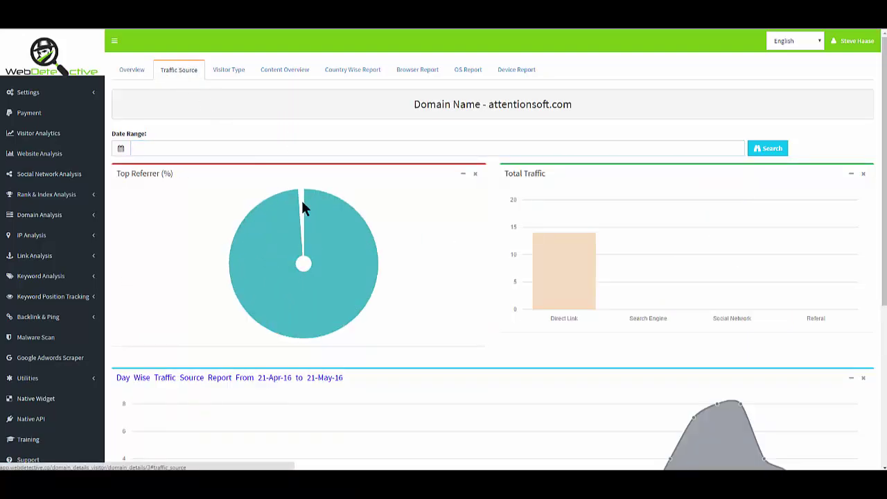
scroll(302, 202, down, 2)
scroll(302, 205, down, 2)
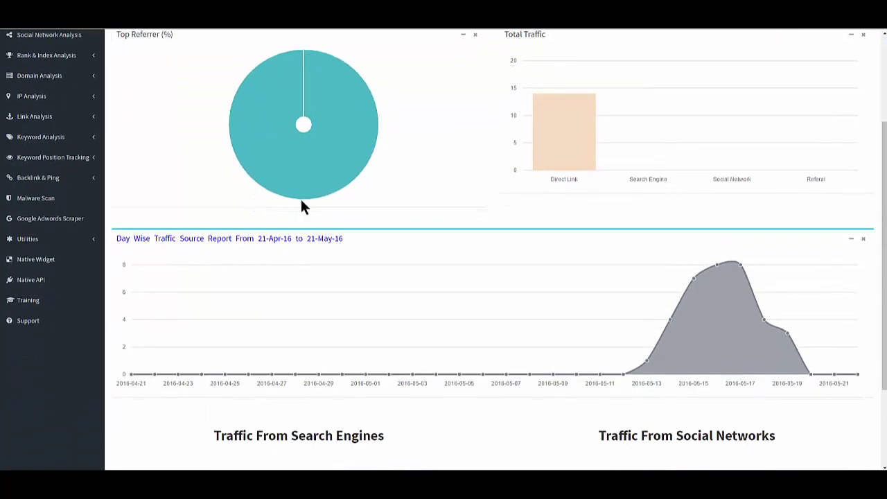
scroll(302, 205, down, 3)
scroll(300, 201, up, 5)
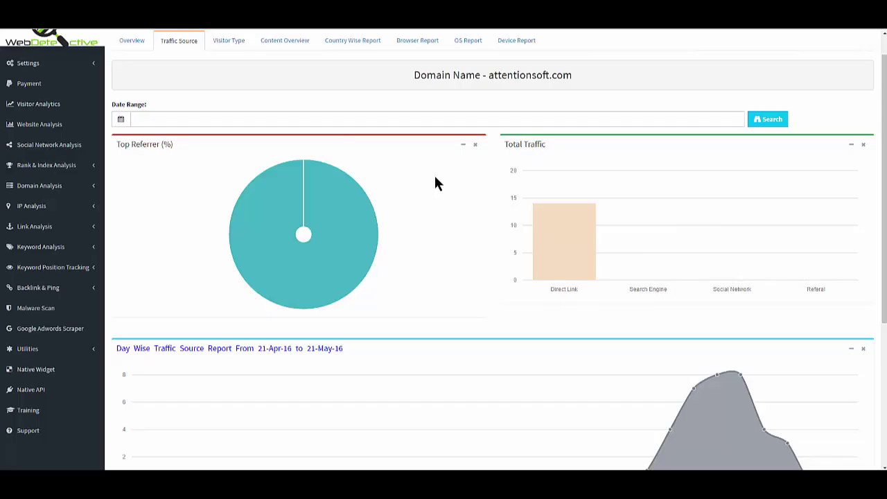
Step: Examine the Visitor Type report for attentionsoft.com, comparing new and returning users
click(230, 42)
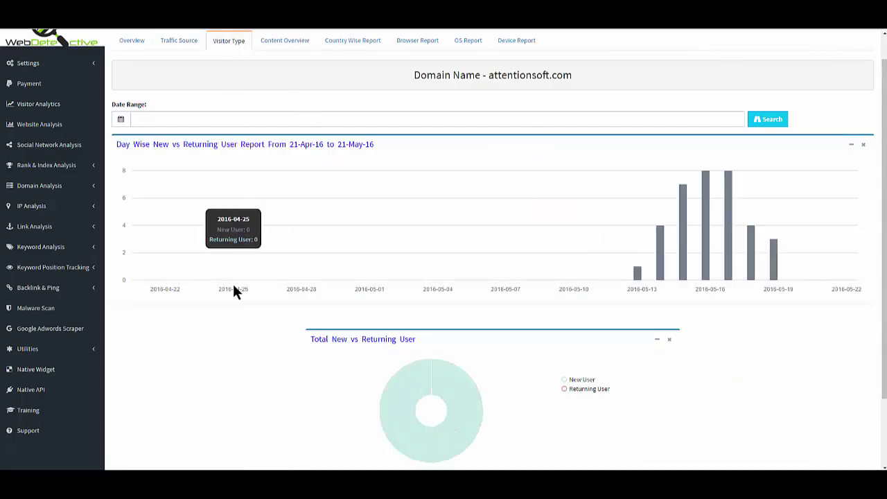
scroll(287, 301, down, 3)
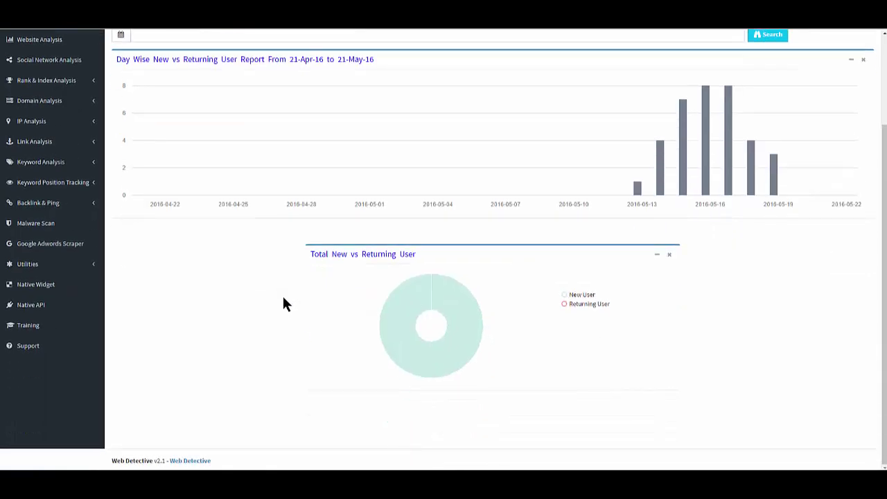
scroll(283, 303, up, 3)
Step: Examine the top web pages in the Content Overview for attentionsoft.com and open the Country Wise Report
click(289, 72)
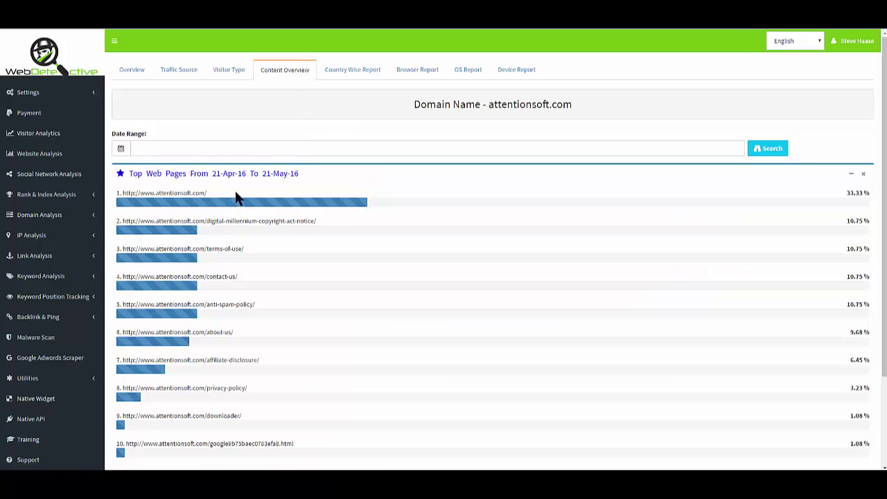
scroll(322, 188, down, 2)
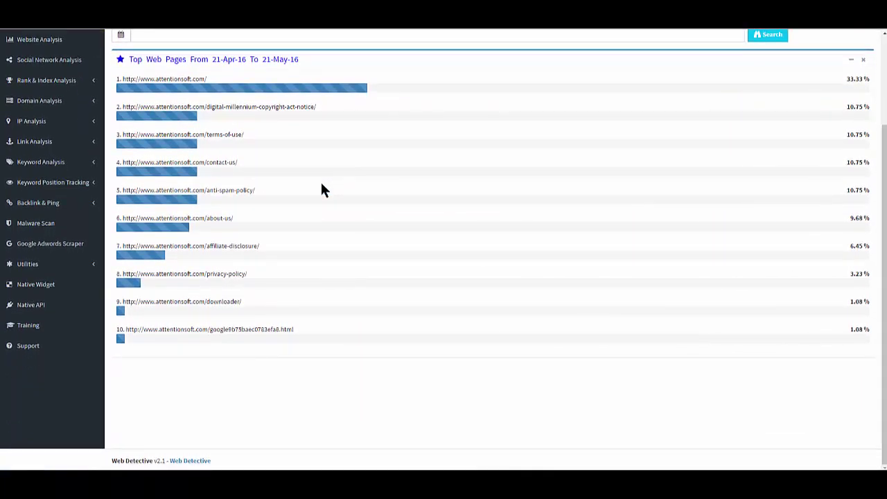
scroll(321, 187, up, 3)
click(354, 72)
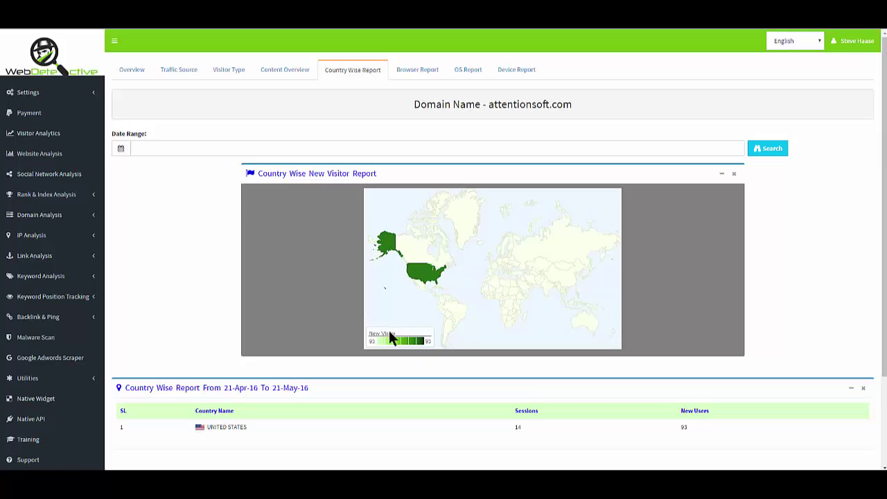
Step: Examine the new visitor map and the country table in the Country Wise Report for attentionsoft.com
scroll(197, 301, down, 3)
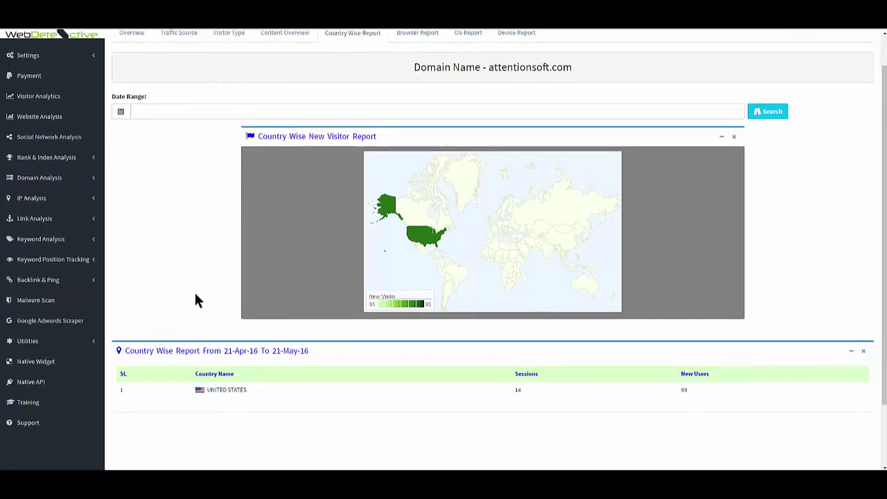
scroll(197, 300, up, 2)
scroll(196, 300, up, 1)
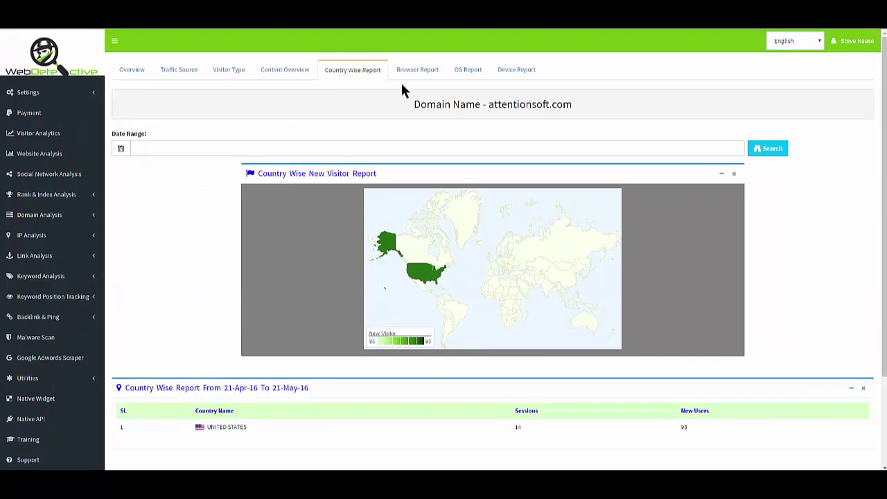
Step: Review the Browser, OS and Device reports for attentionsoft.com, and return to the Overview report
click(422, 69)
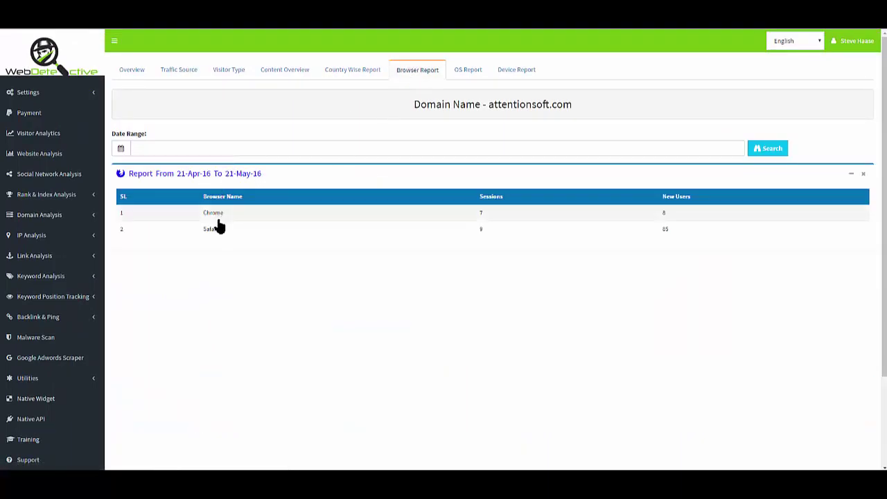
click(460, 72)
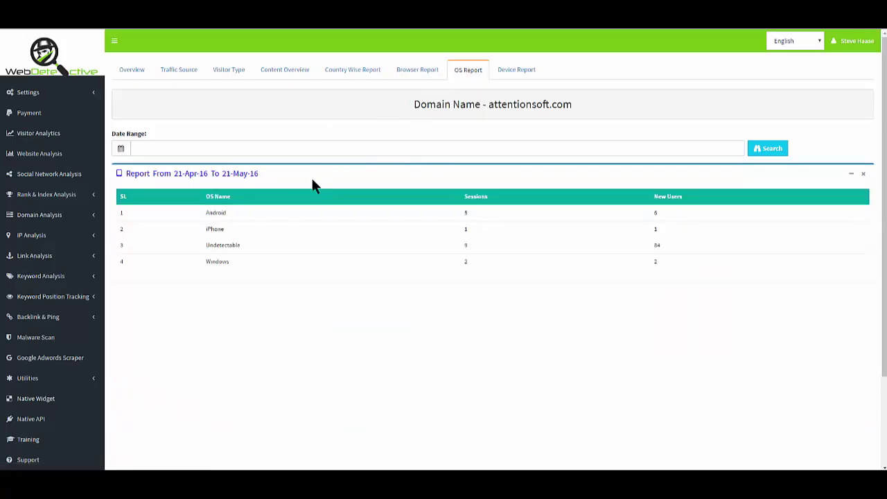
click(514, 72)
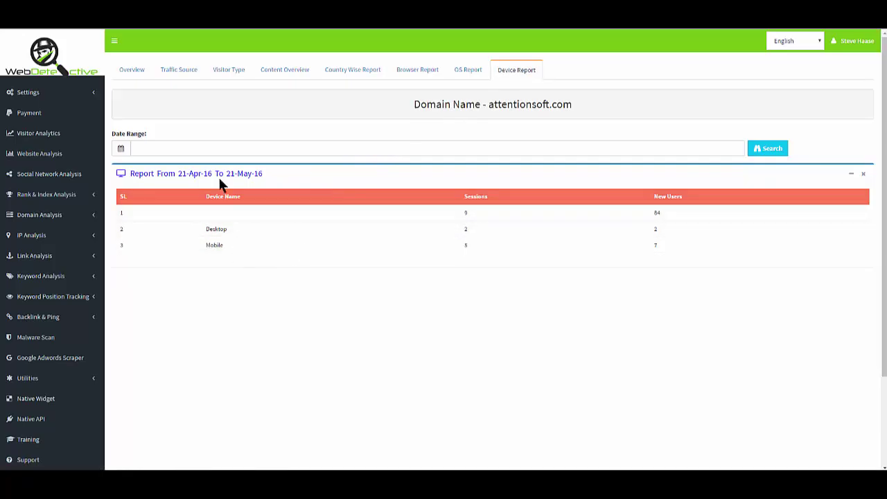
click(133, 71)
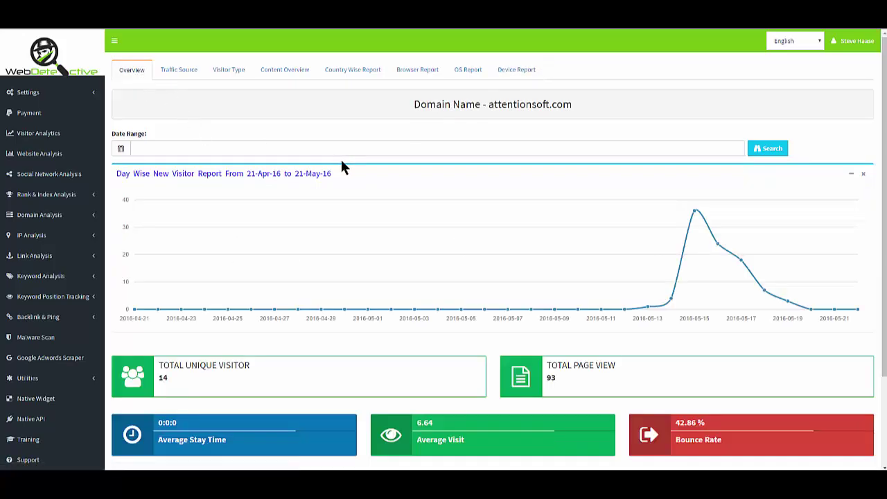